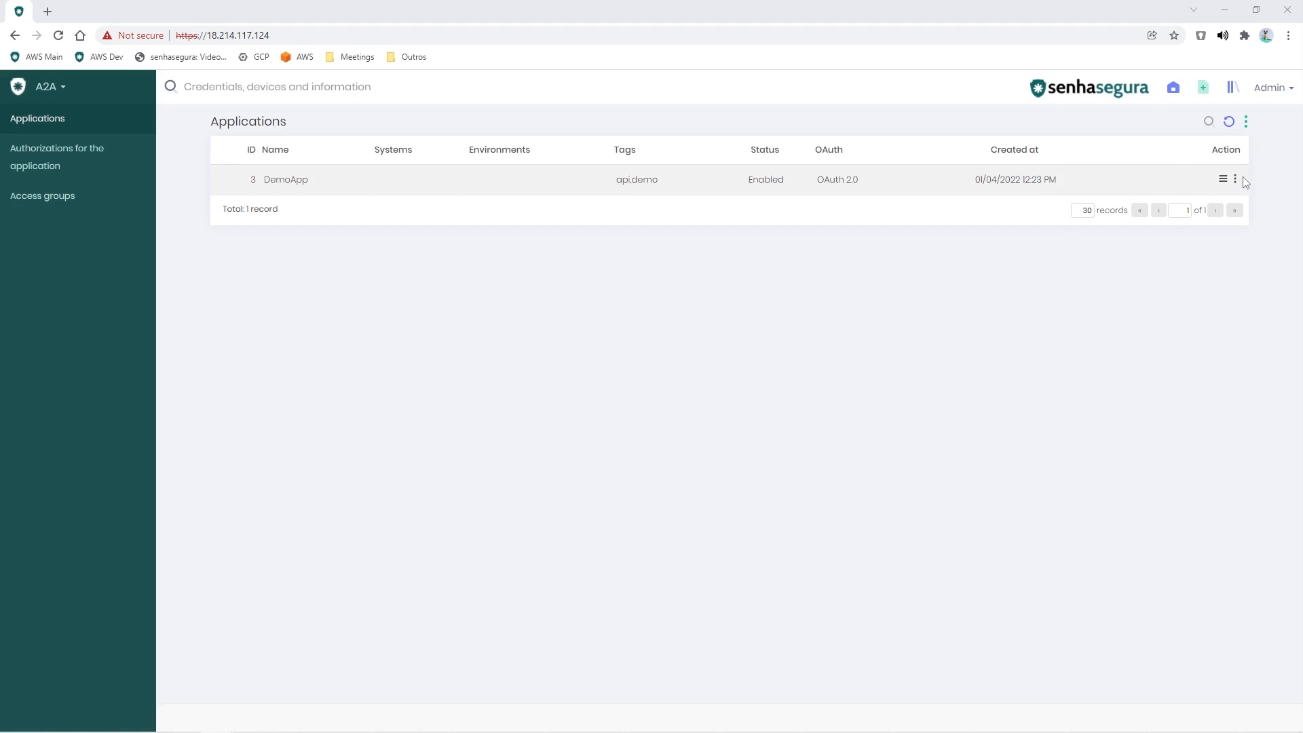
Start a new authorization for the DemoApp application from its authorizations list
left_click(1236, 181)
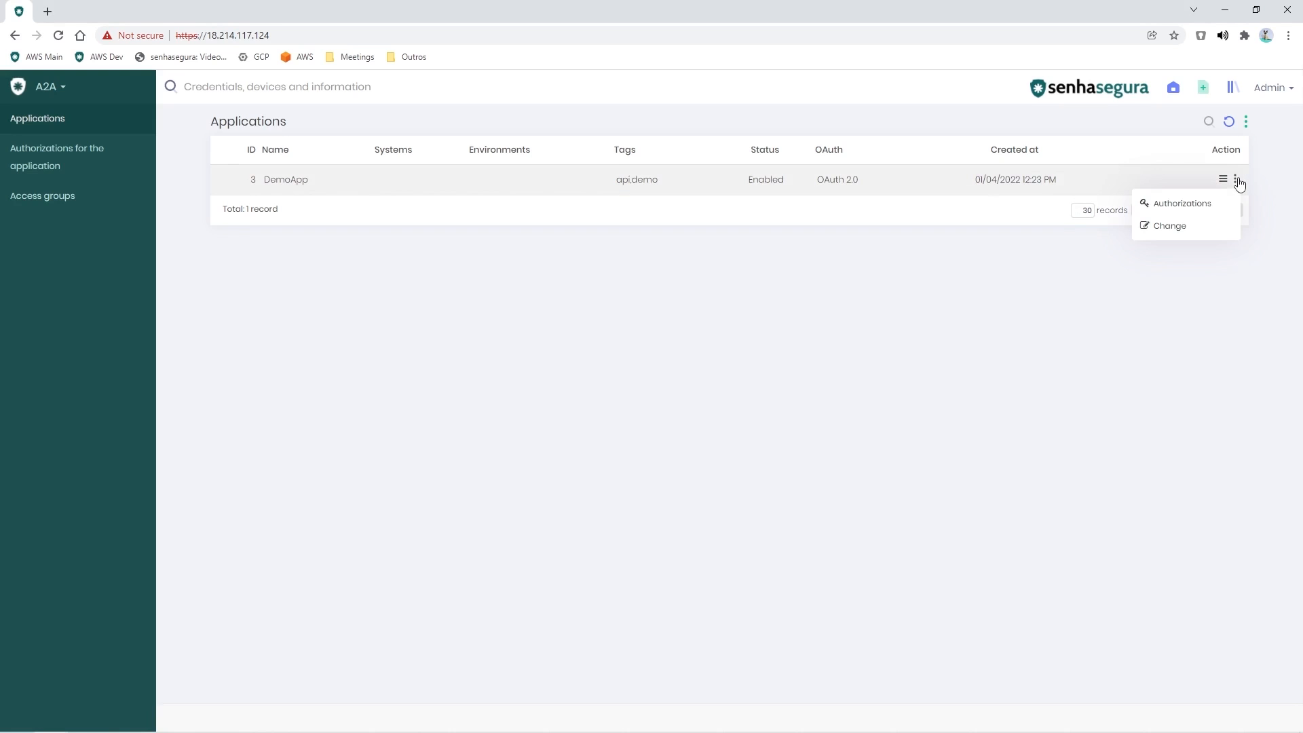
left_click(1189, 204)
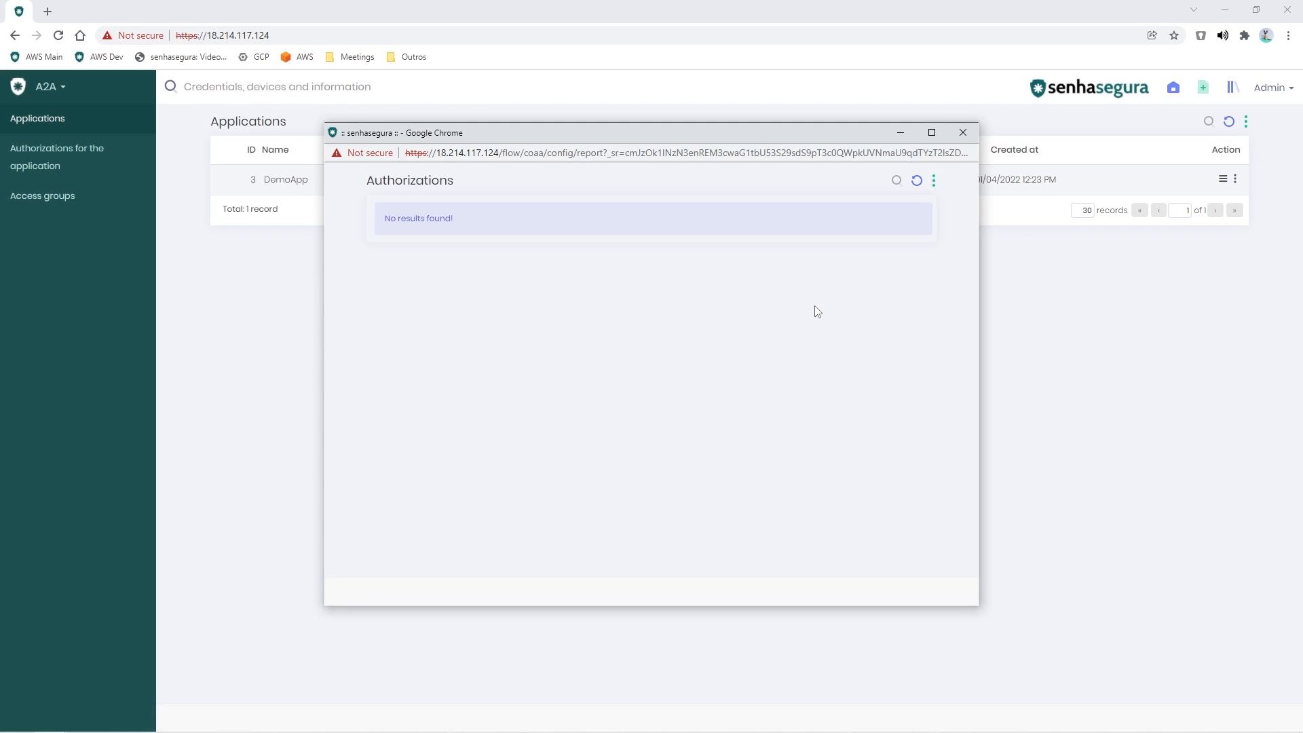
left_click(934, 181)
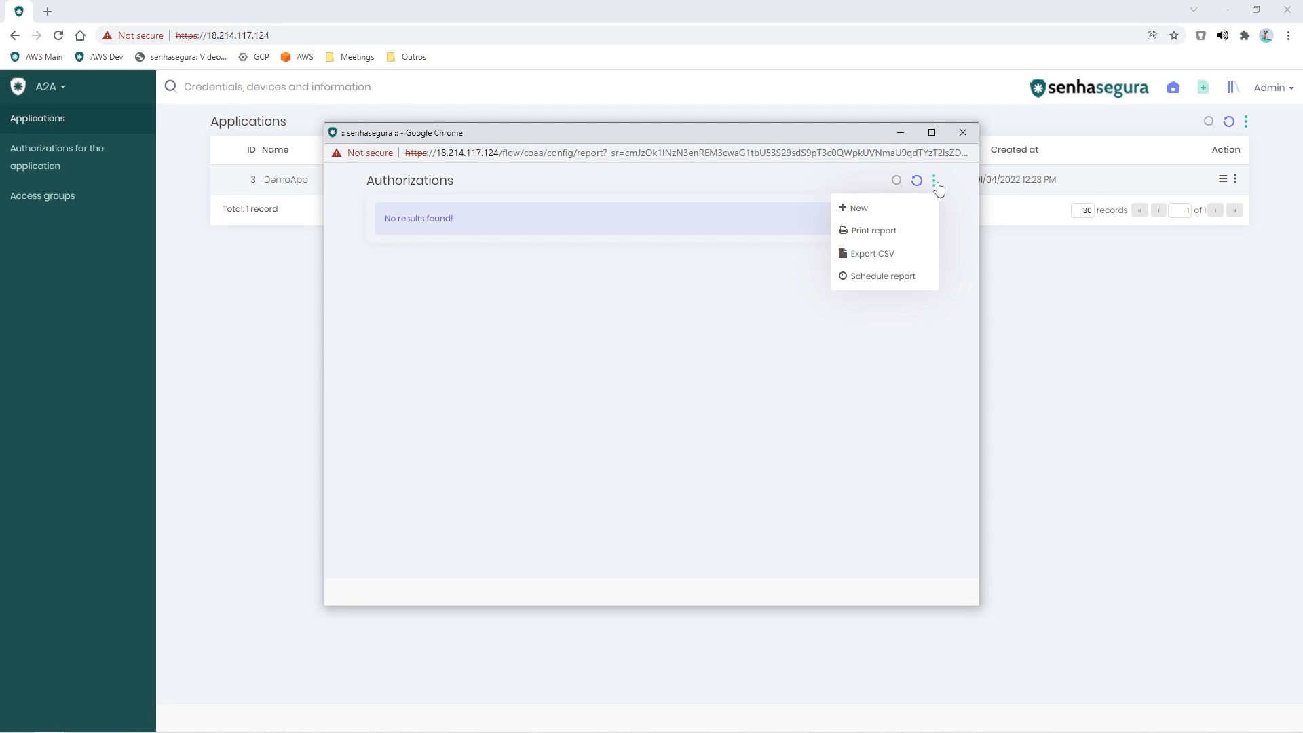
left_click(892, 216)
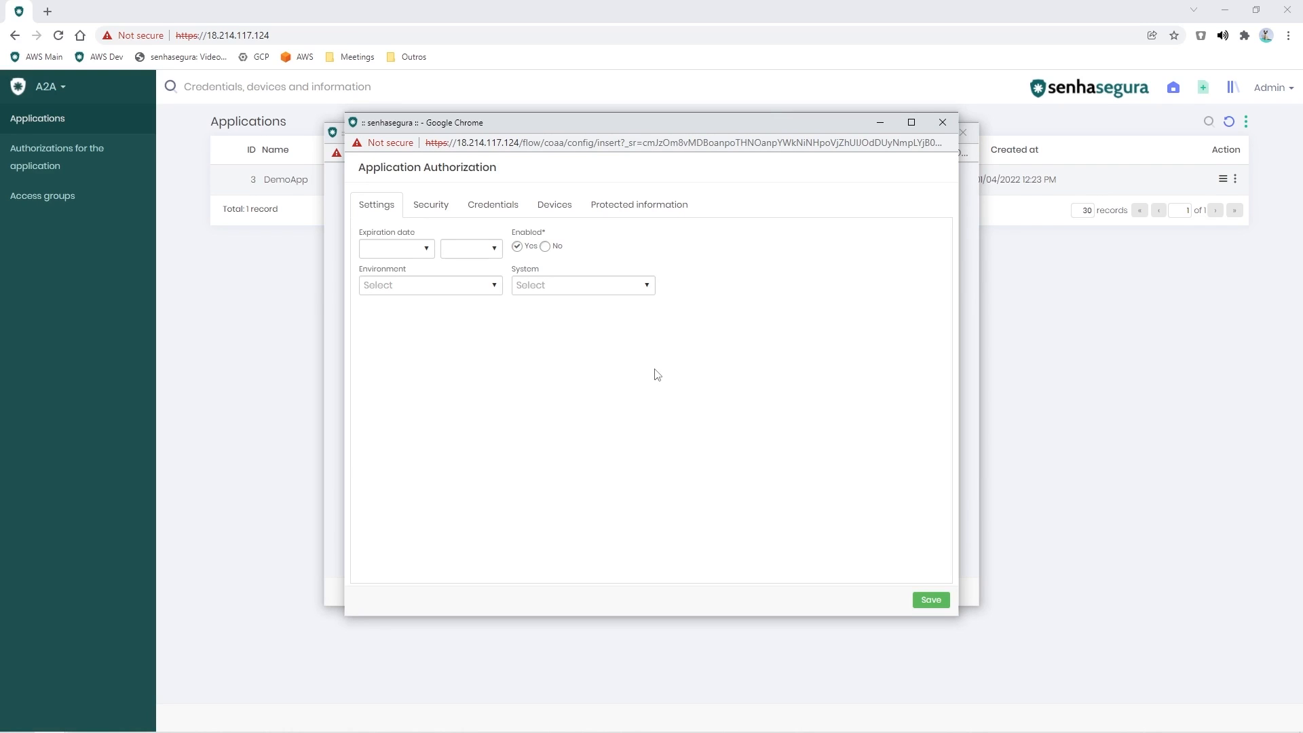
Set the authorization's expiration to 1/5/2022 at 11:00 AM
left_click(428, 254)
left_click(430, 355)
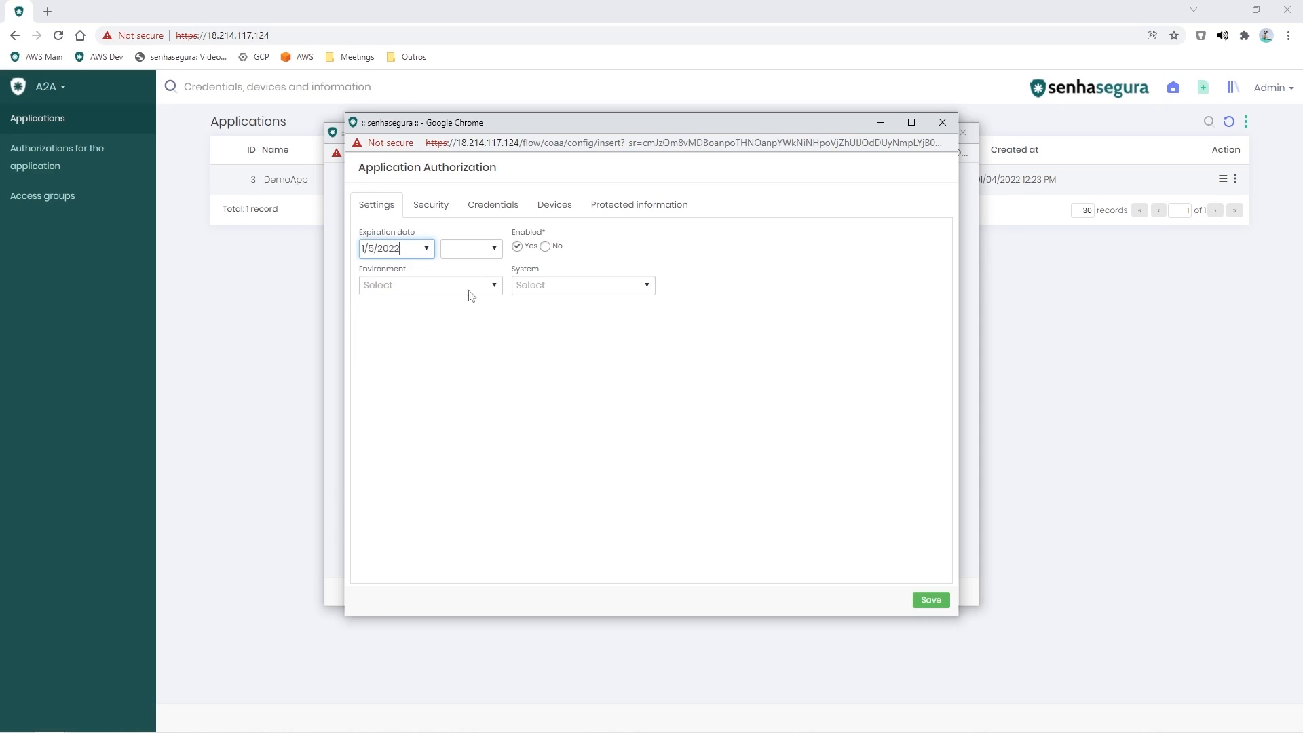
left_click(496, 251)
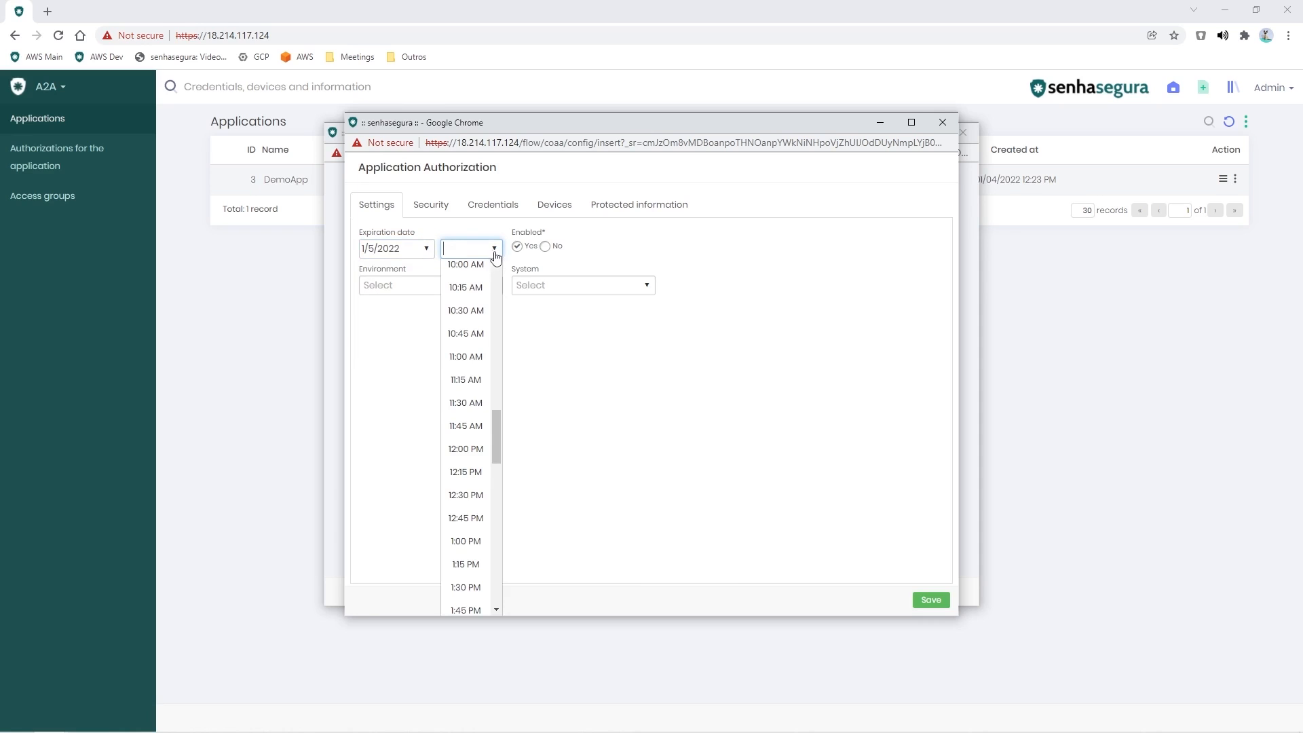
left_click(467, 359)
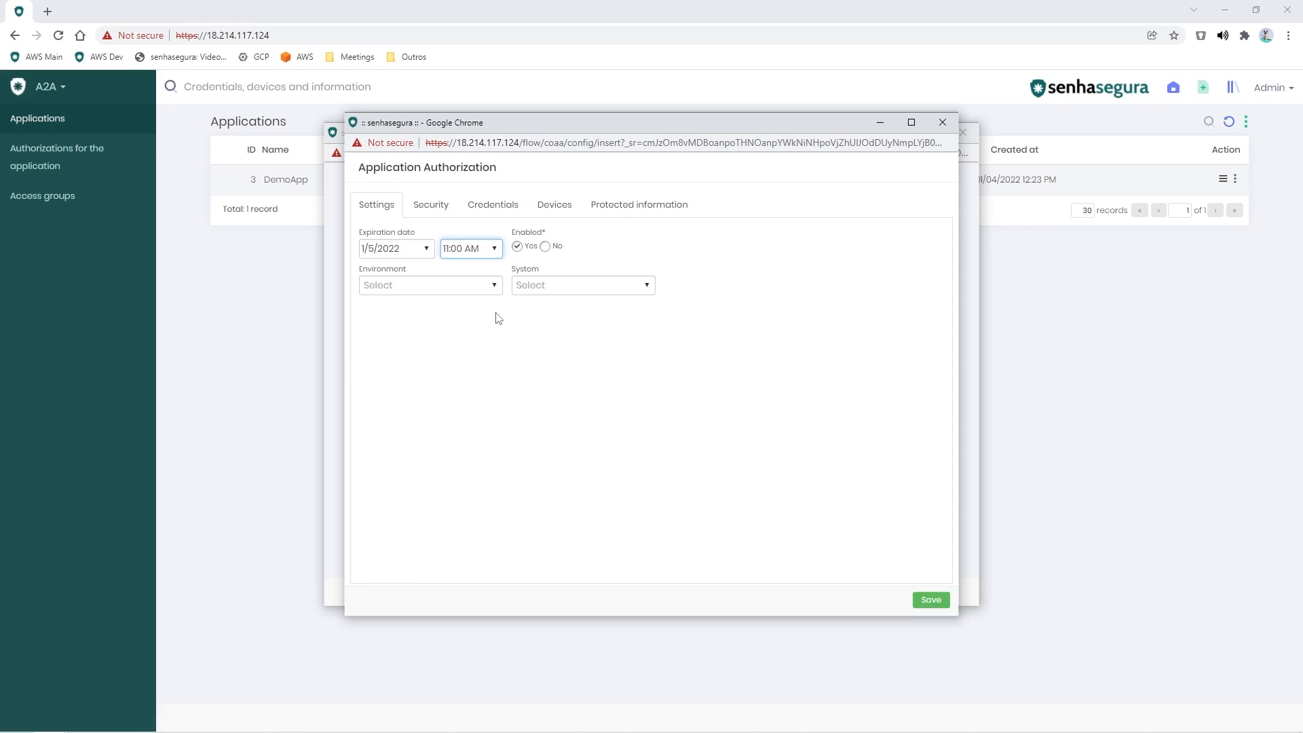
Set the authorization's environment to Homologation and its system to Demonstration
left_click(497, 289)
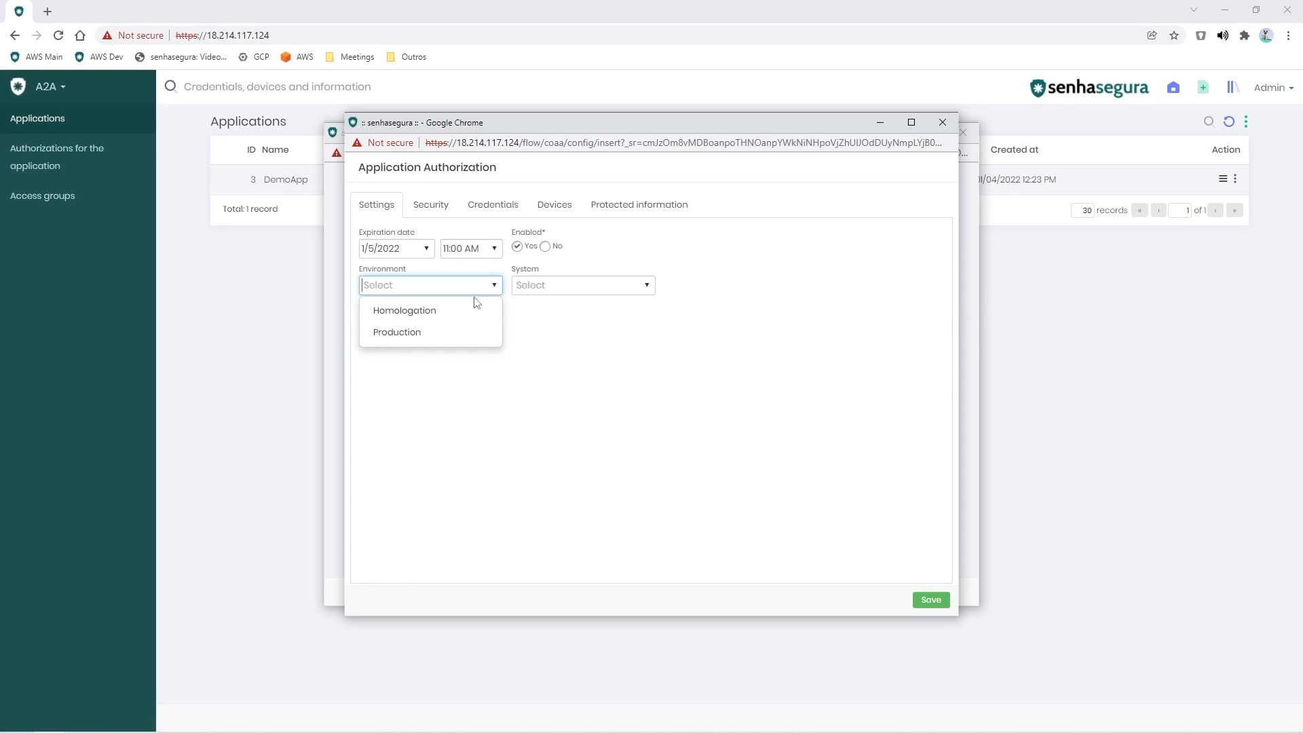
left_click(459, 317)
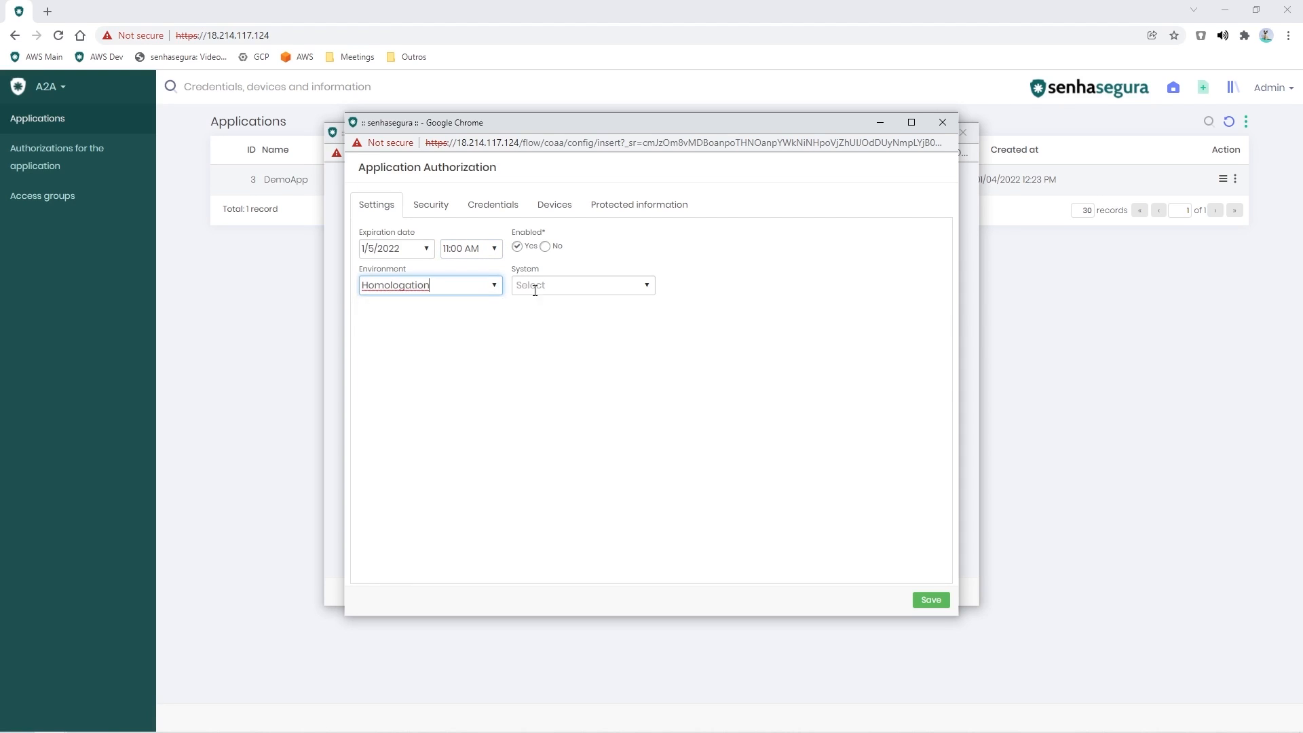
left_click(641, 292)
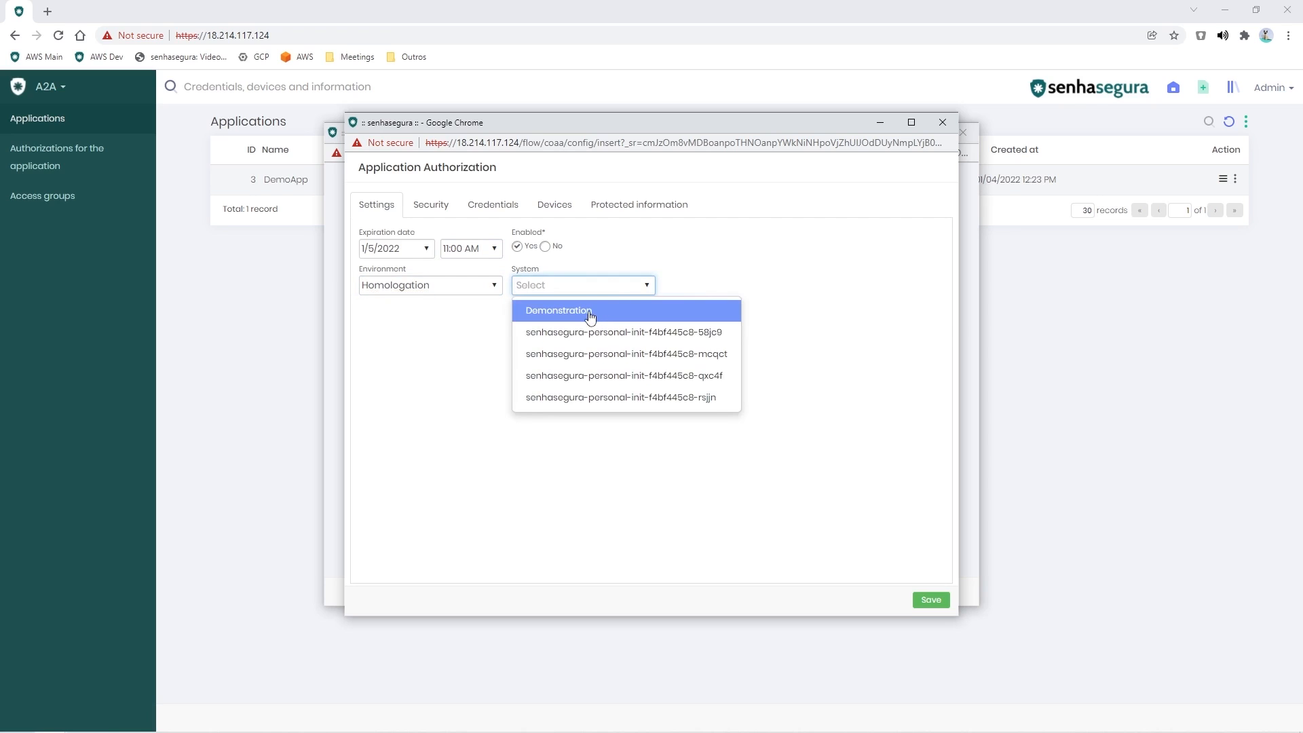
left_click(589, 312)
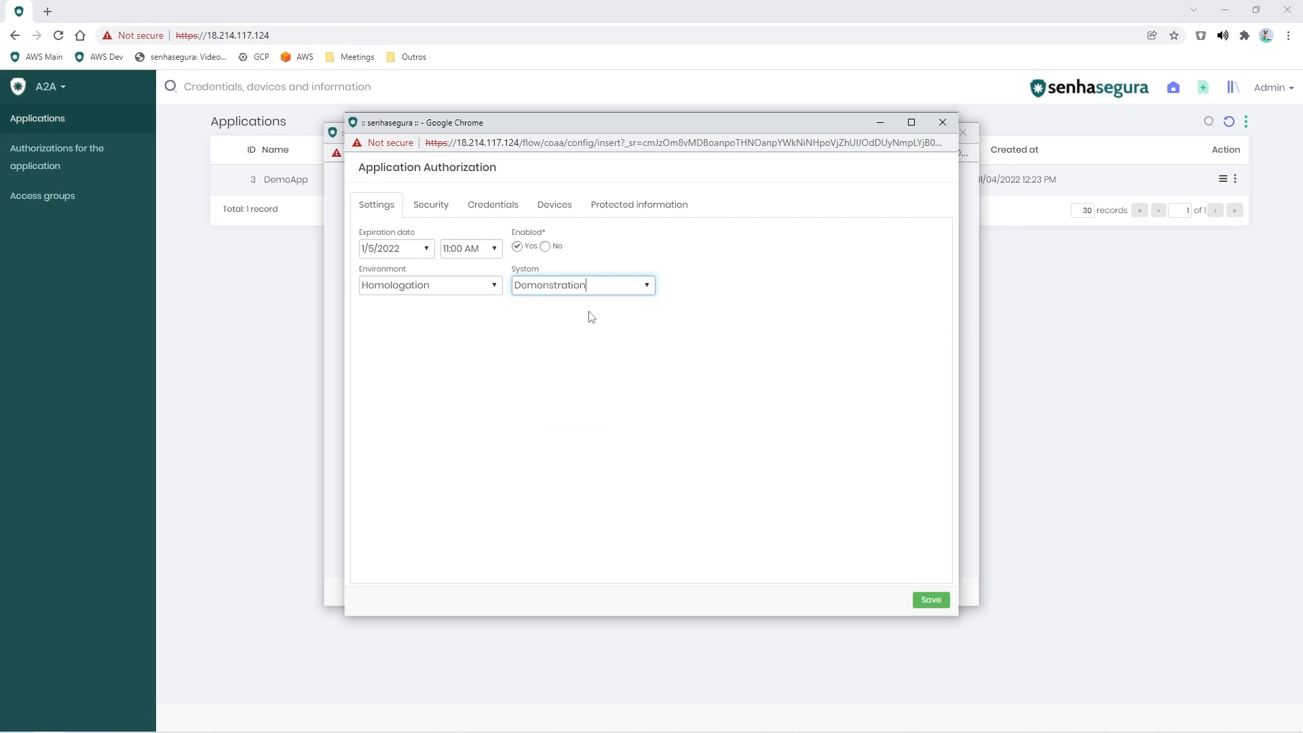
In the security settings, authorize the PAM resource with read and write permission and allow any IP by adding the address *
left_click(441, 215)
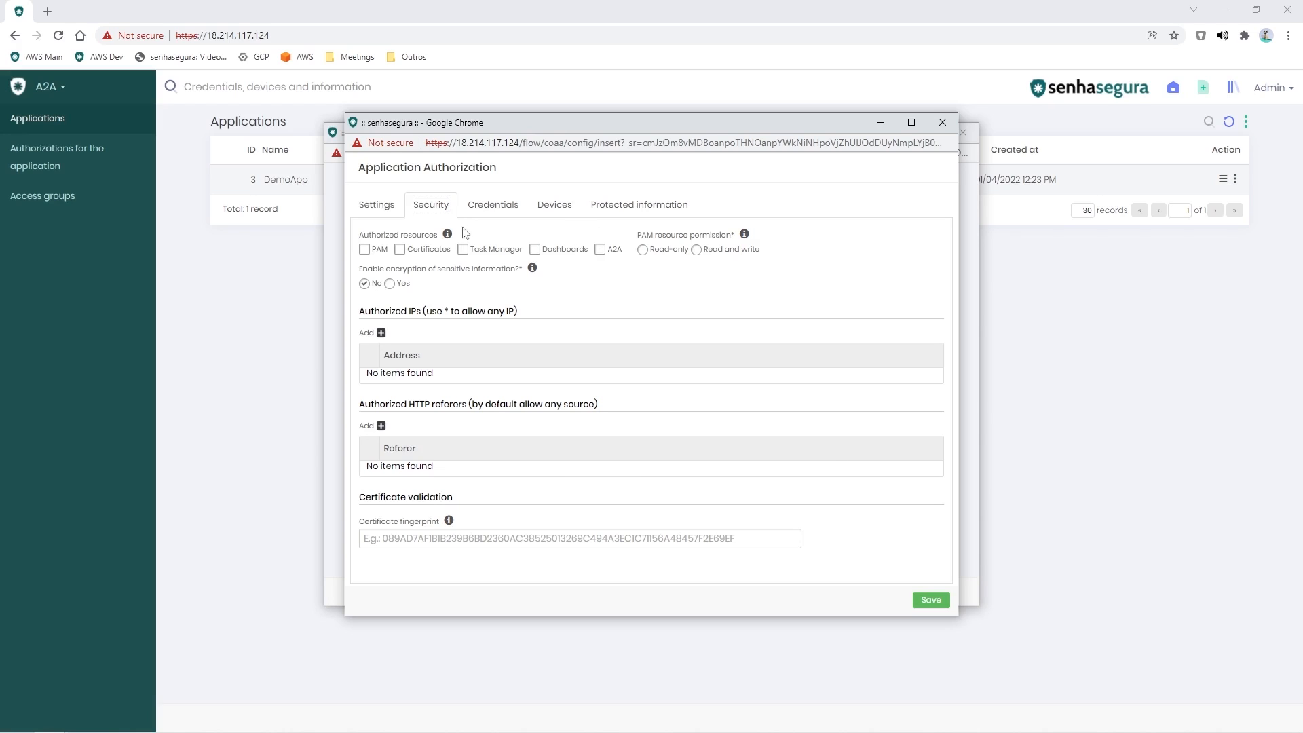
left_click(447, 235)
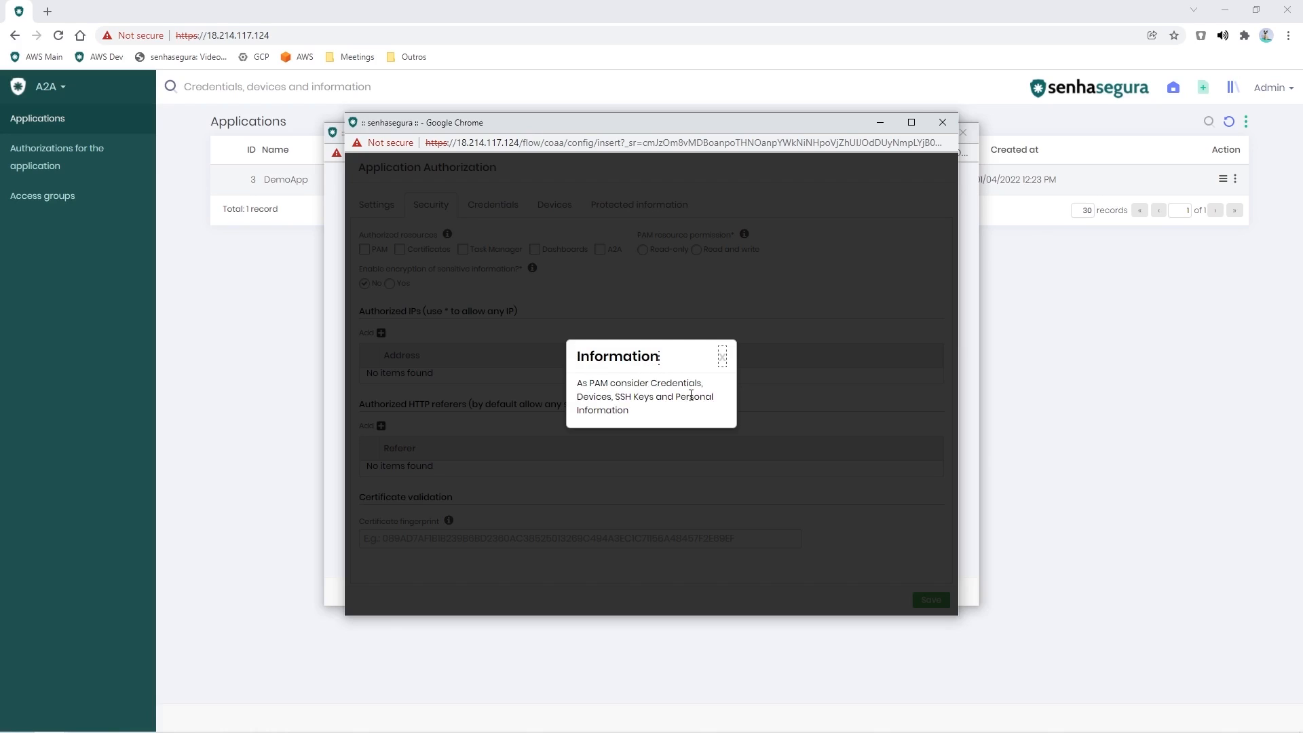
left_click(722, 358)
left_click(367, 251)
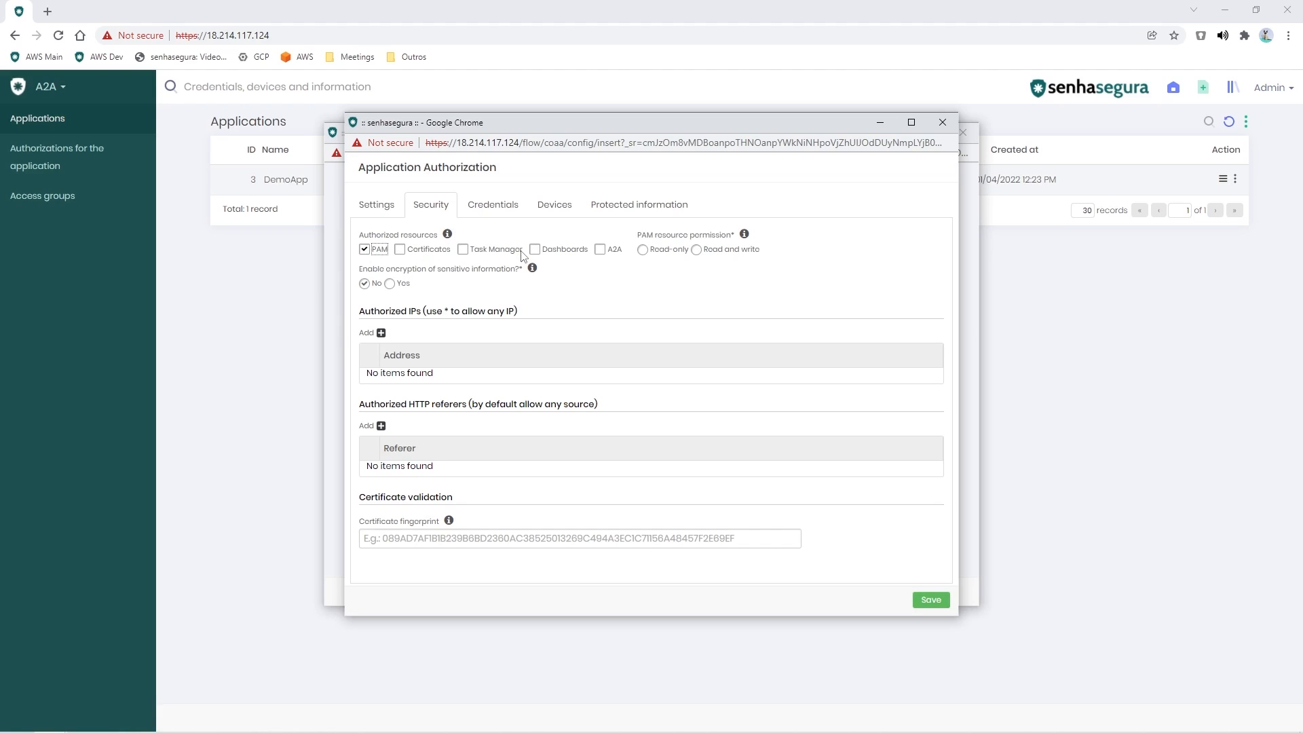
left_click(697, 249)
left_click(382, 333)
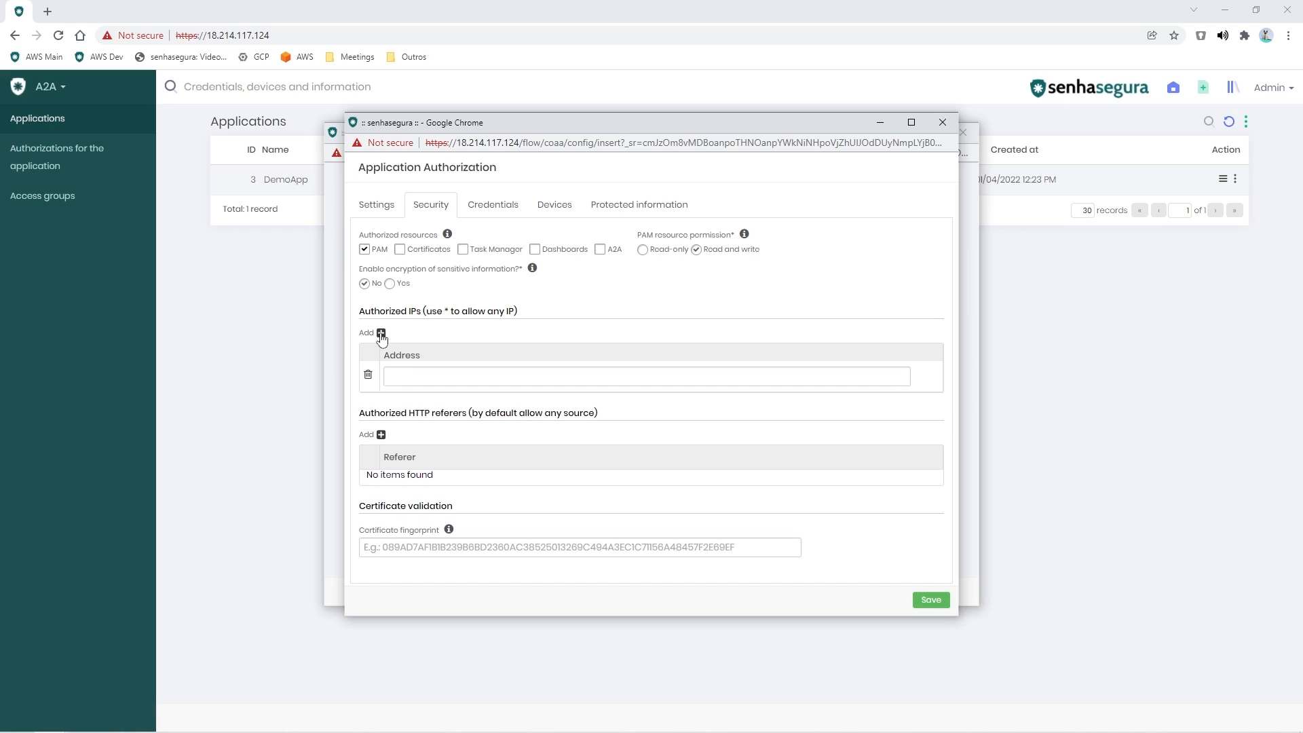
left_click(422, 375)
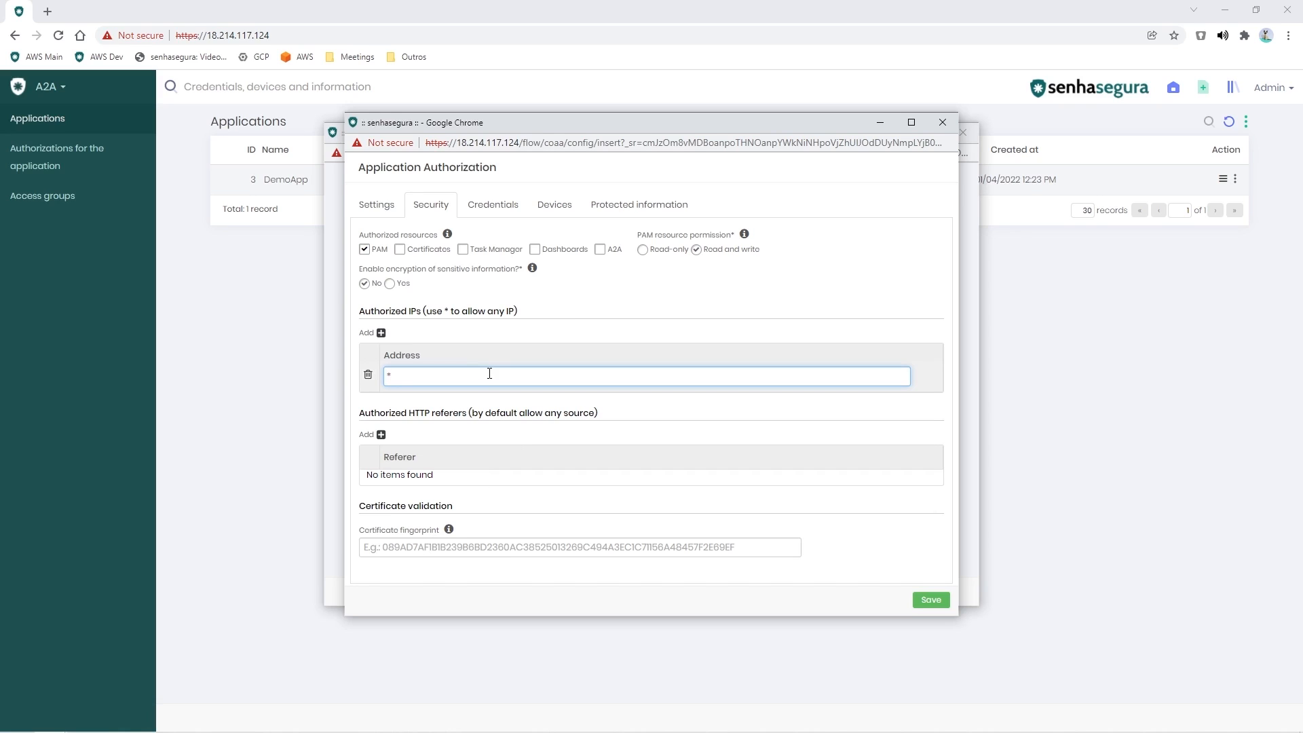
Review the authorization's credentials, devices and protected information sections, ending on the credentials section
left_click(494, 206)
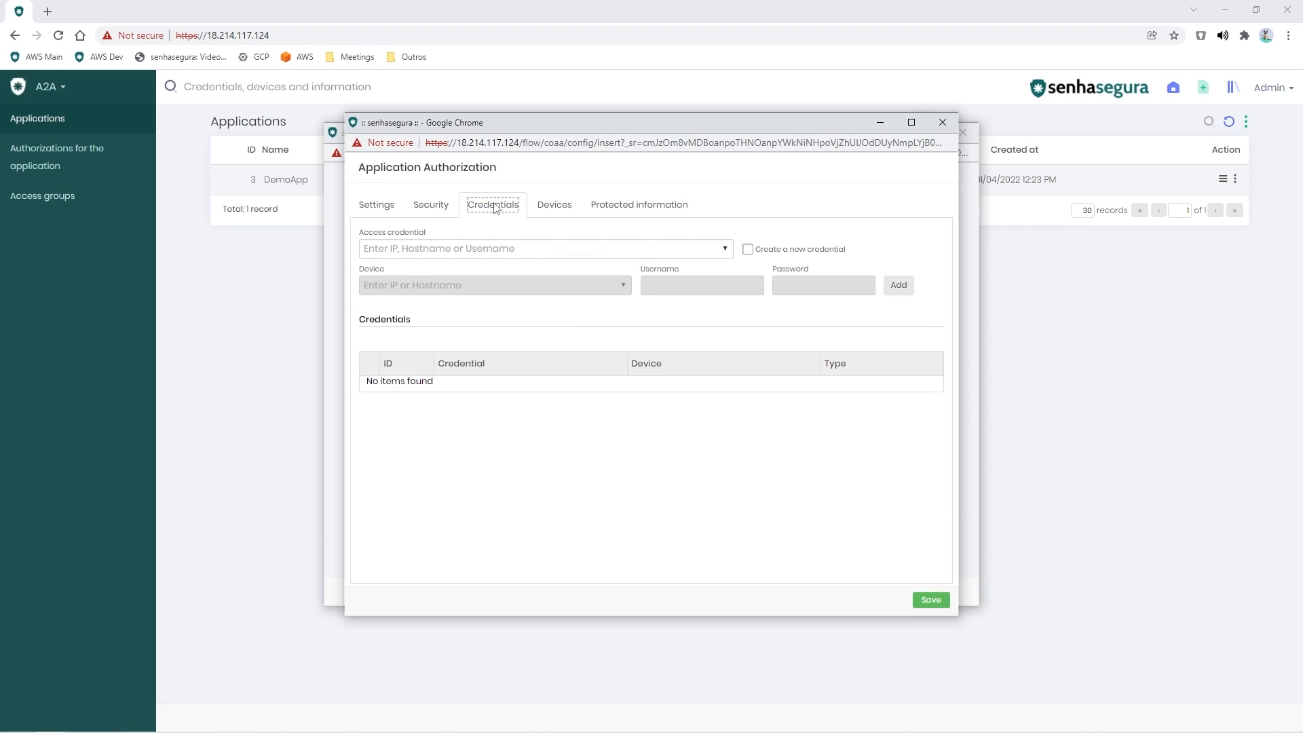
left_click(559, 210)
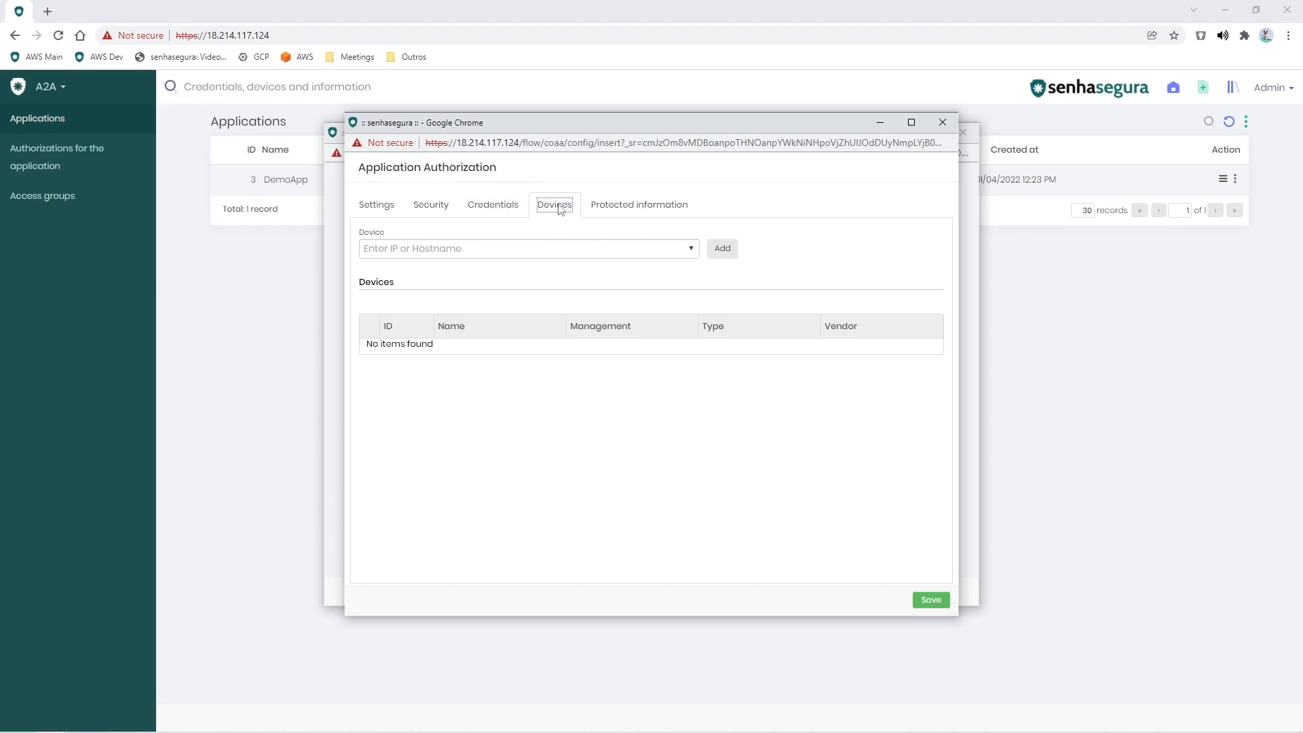
left_click(641, 212)
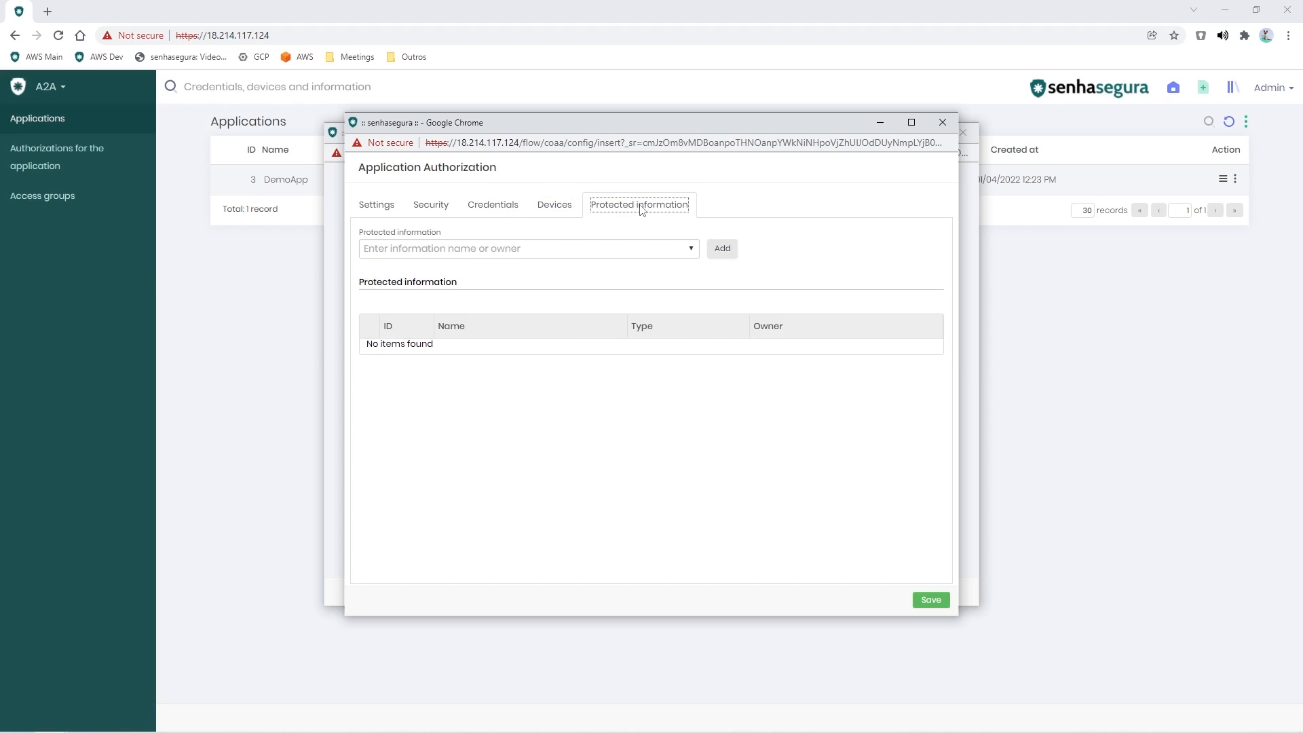
left_click(489, 206)
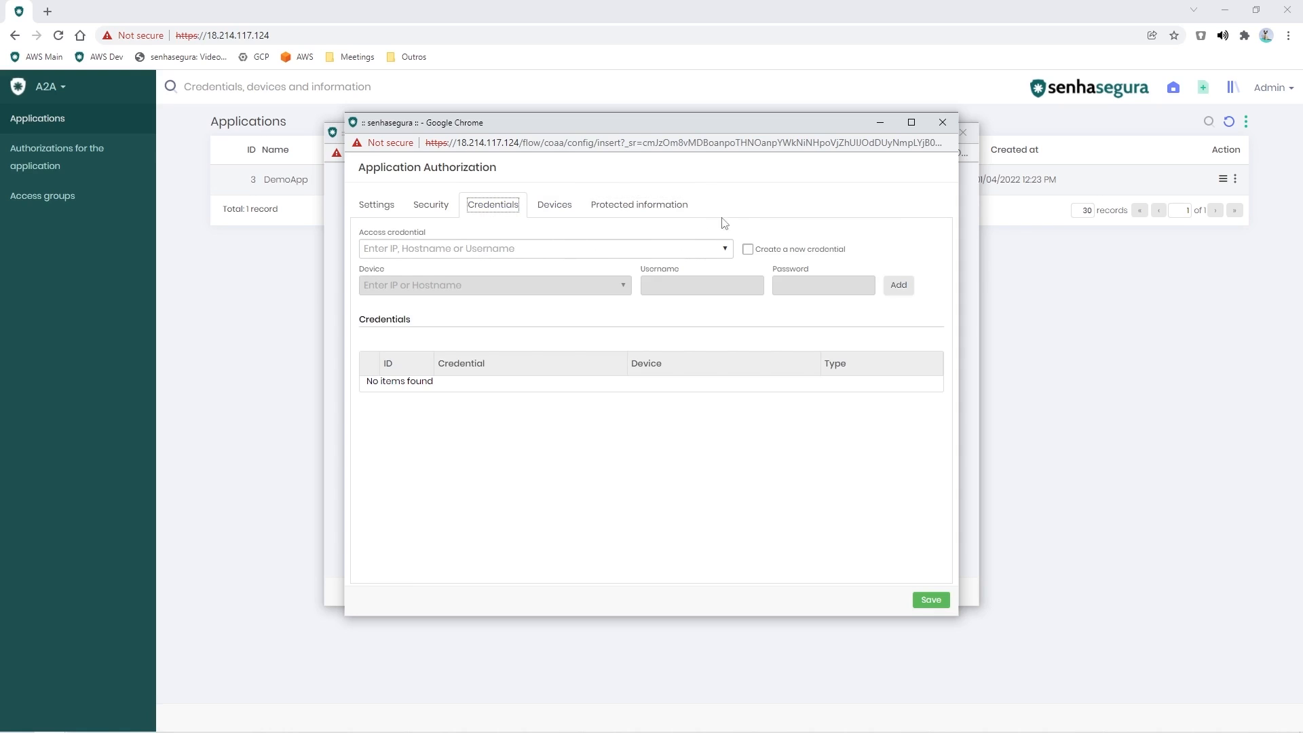
left_click(749, 251)
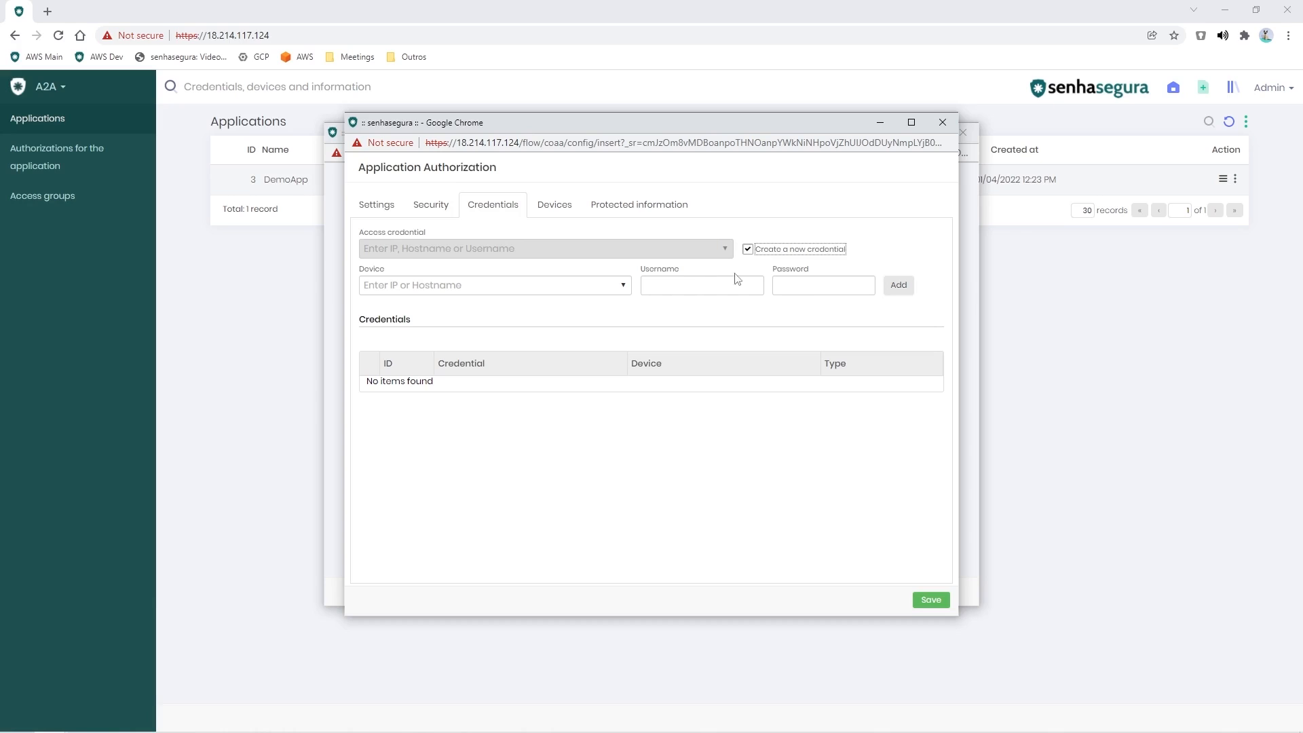
left_click(623, 285)
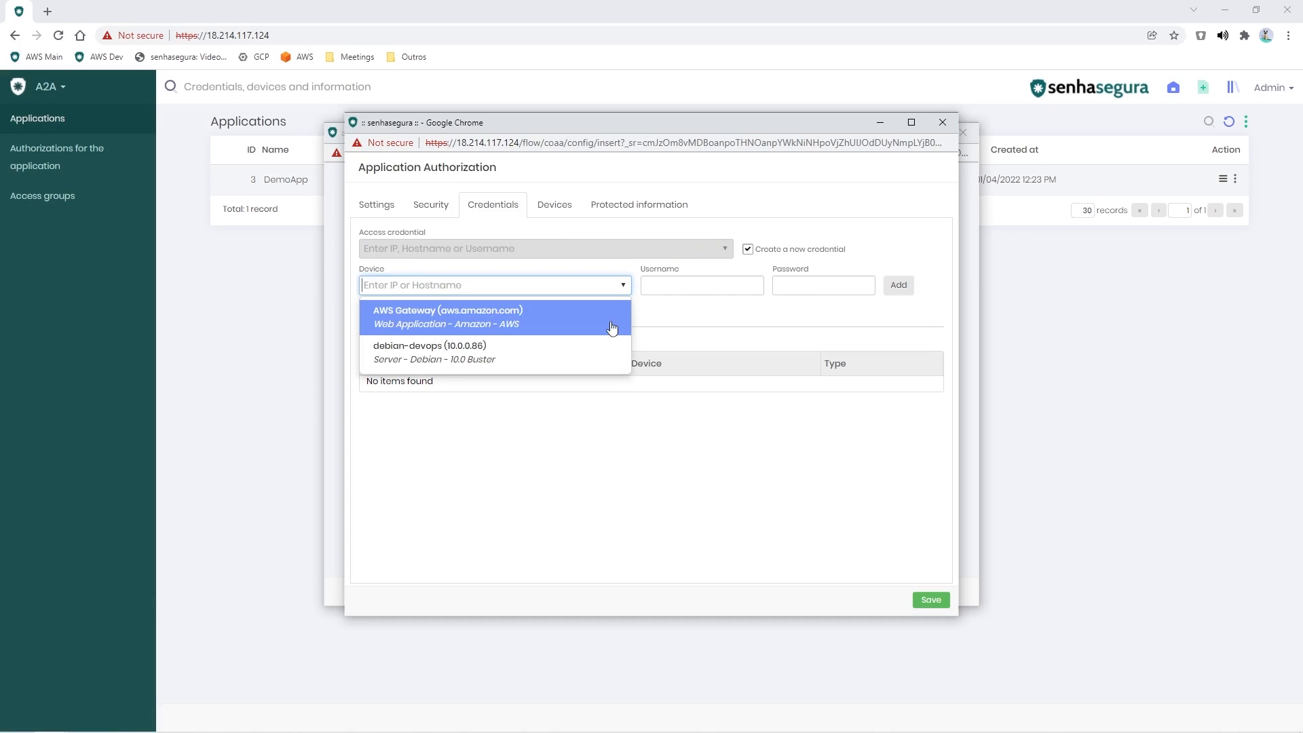
left_click(619, 272)
left_click(748, 249)
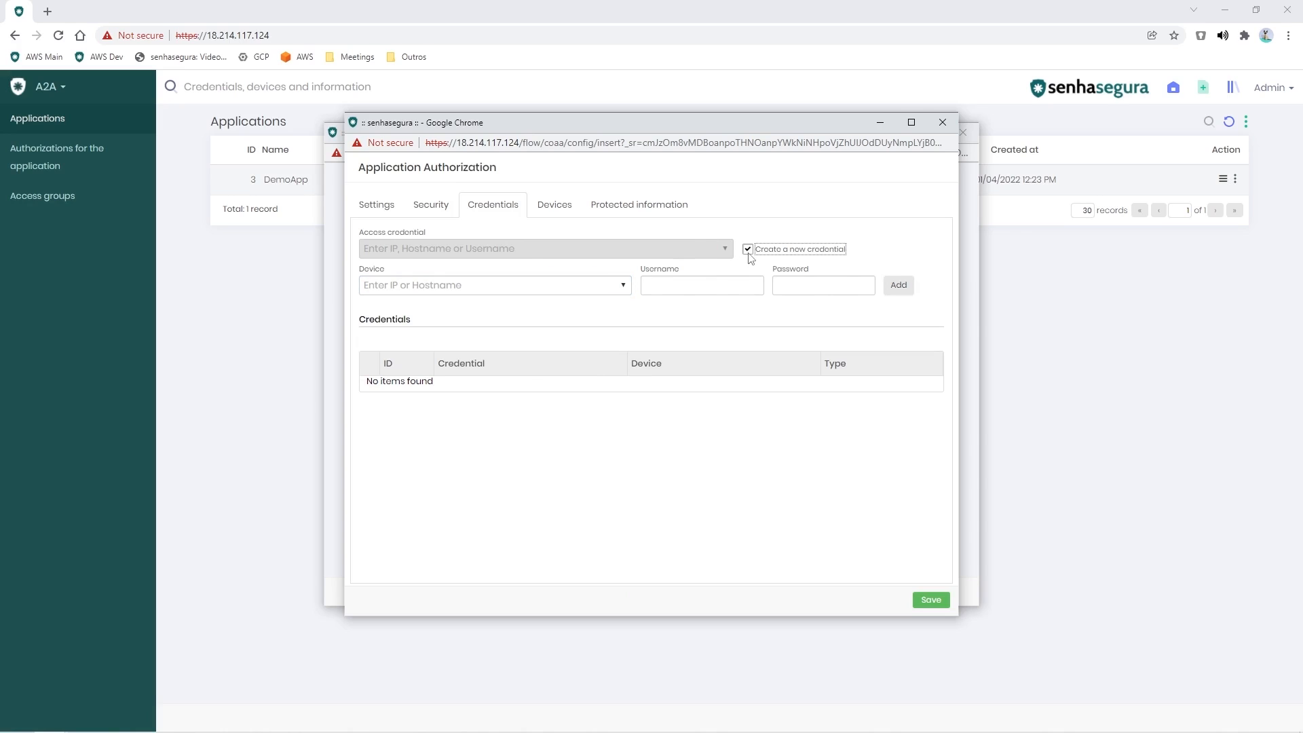
Add the existing Local Administrator - admin credential of debian-devops (10.0.0.86) to the authorization
left_click(725, 251)
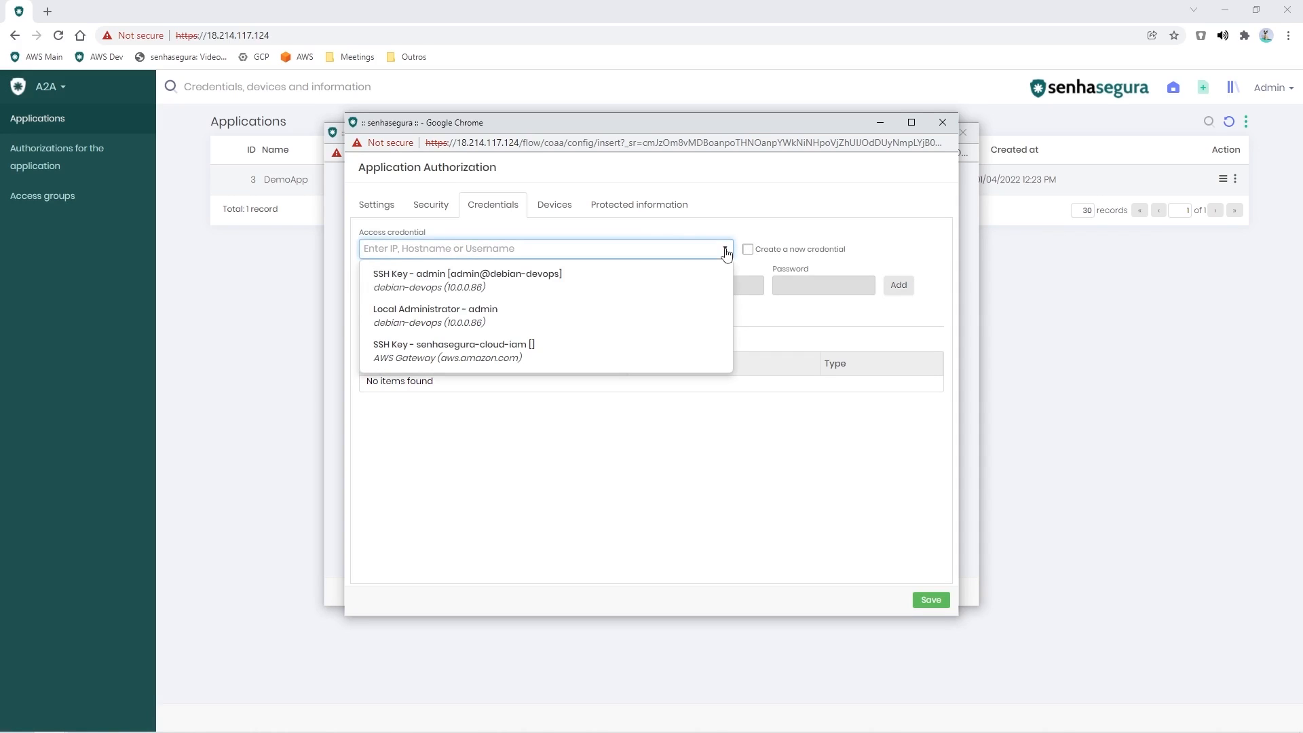
left_click(475, 321)
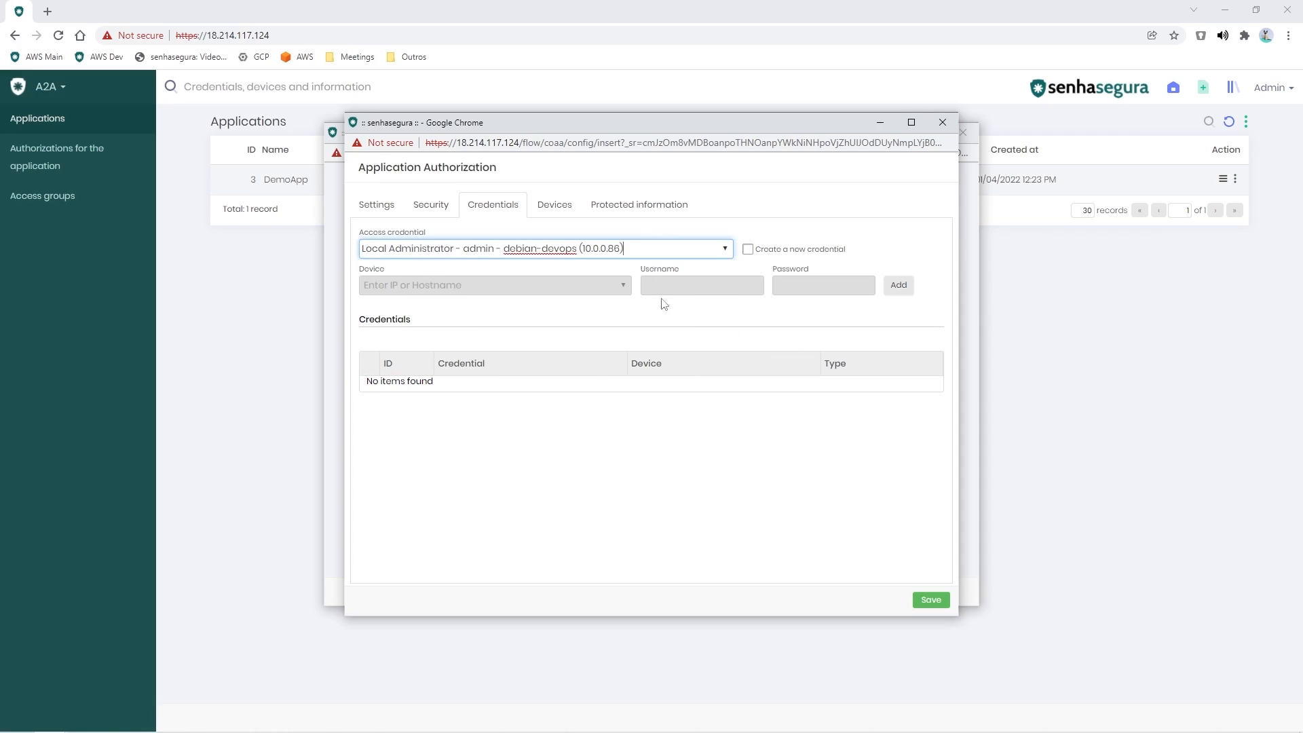
left_click(897, 299)
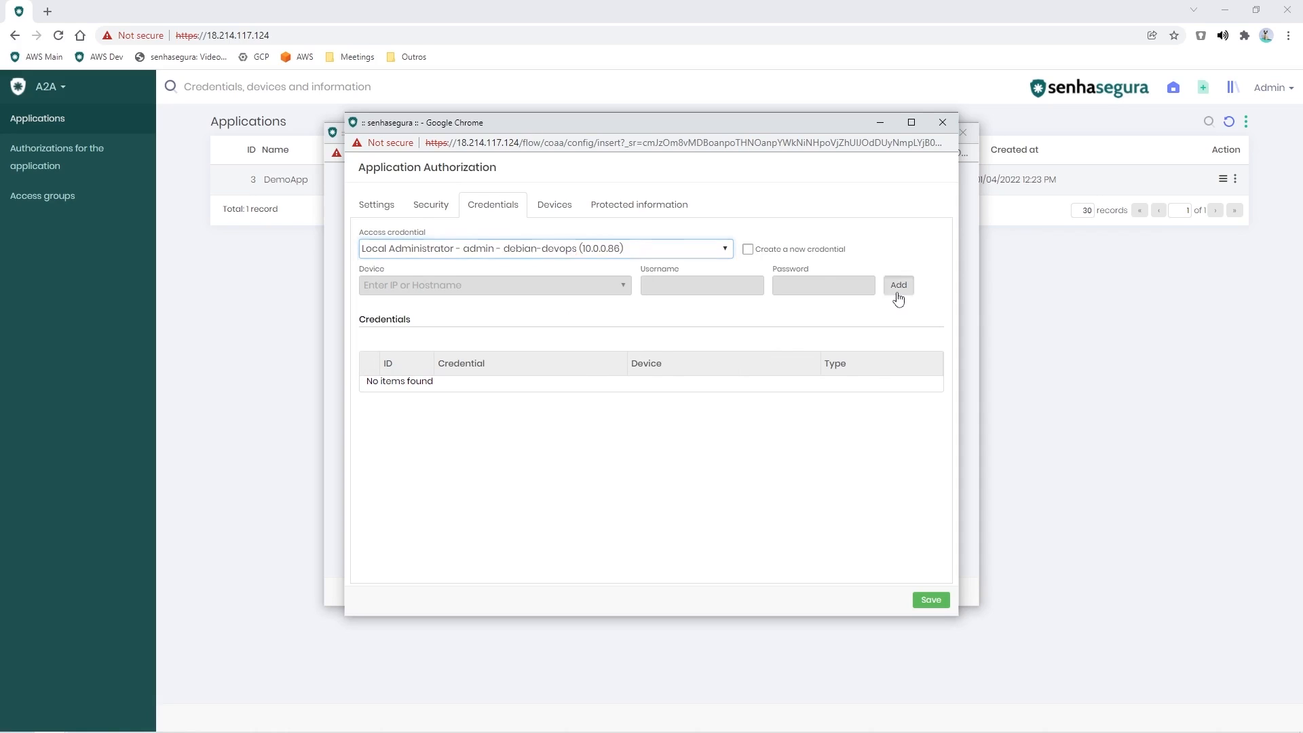
Add the debian-devops (10.0.0.86) device to the authorization's devices
left_click(563, 208)
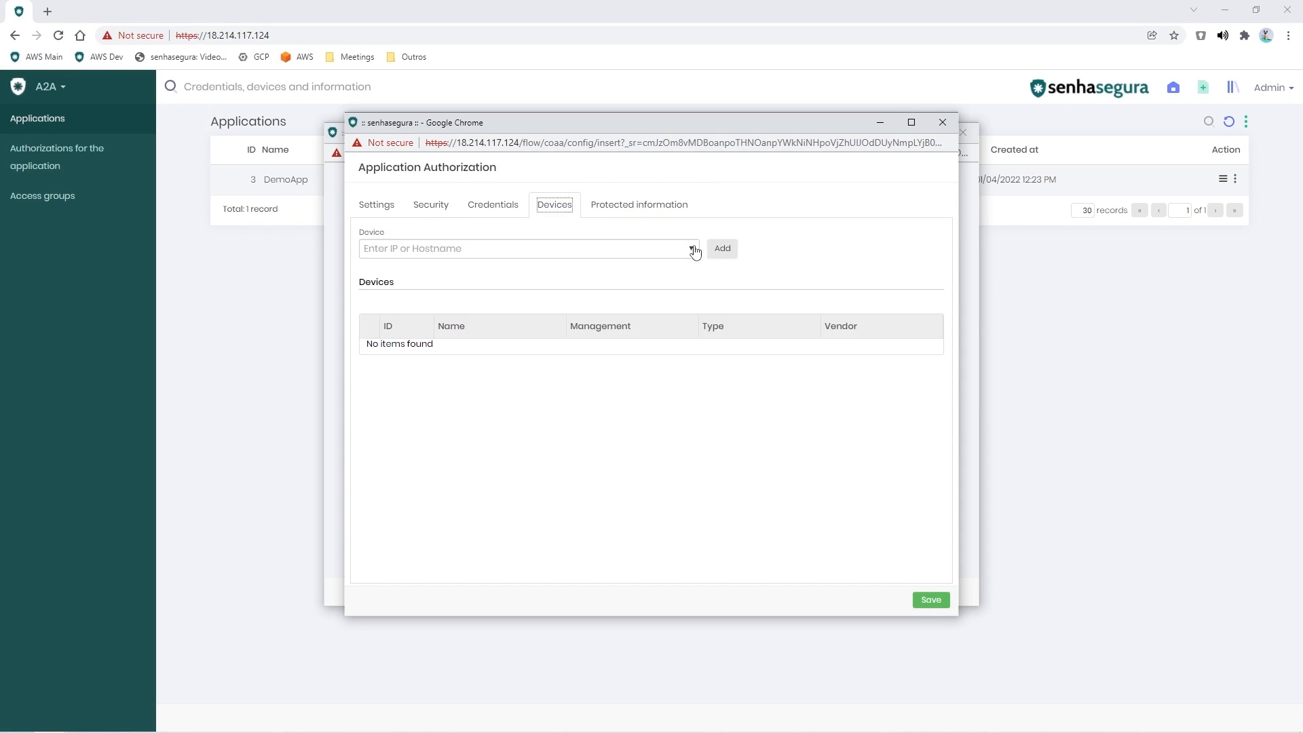
left_click(693, 249)
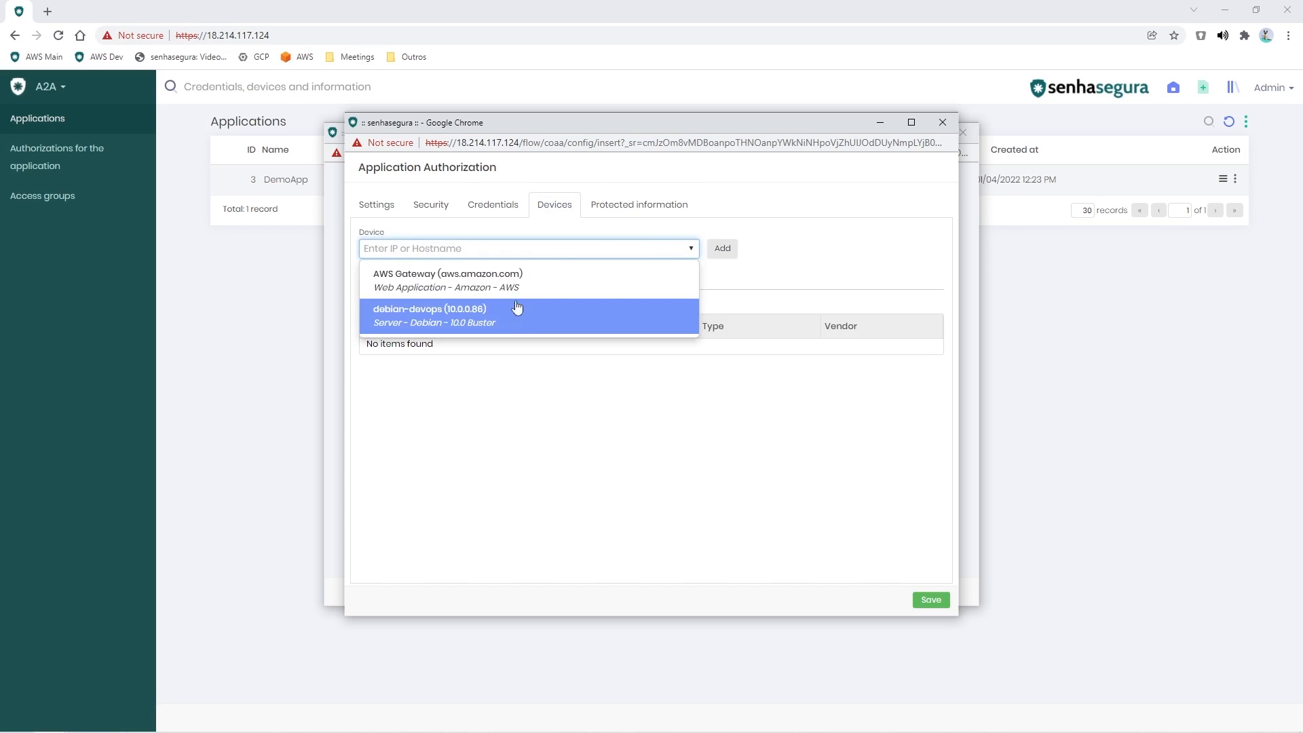
left_click(515, 323)
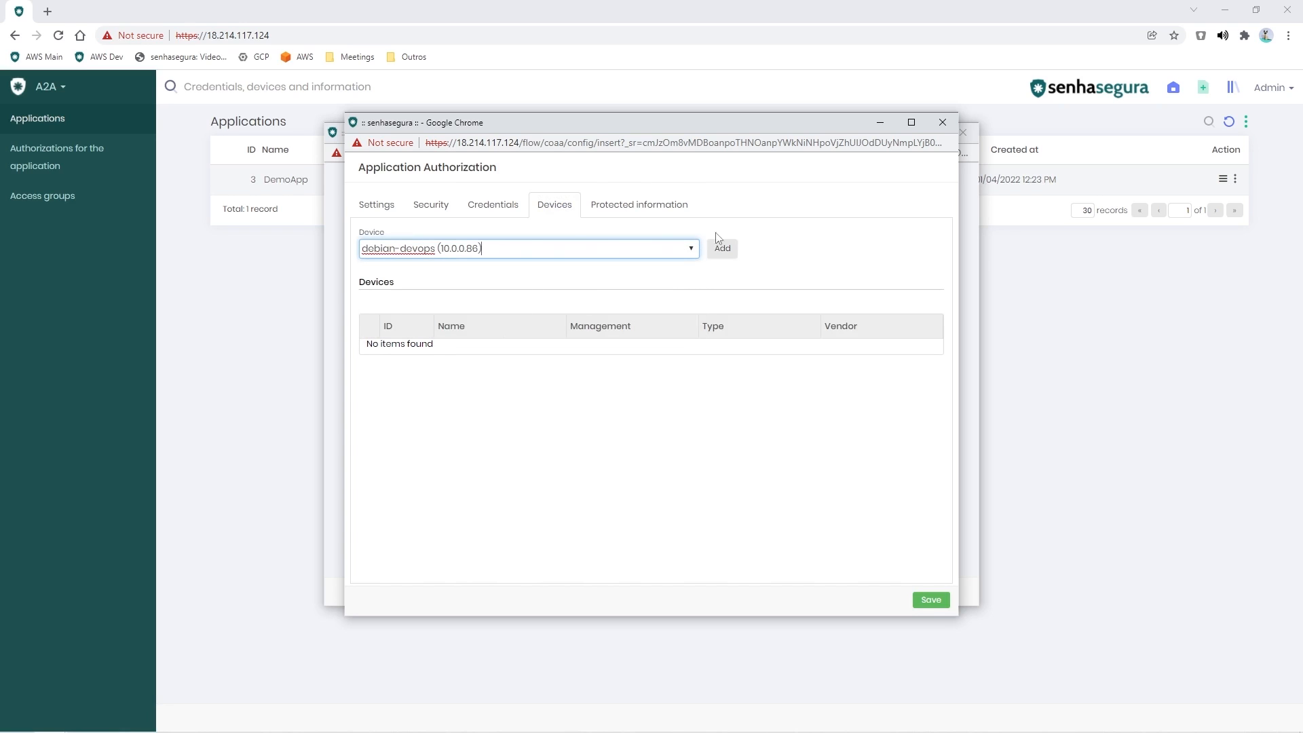
left_click(724, 251)
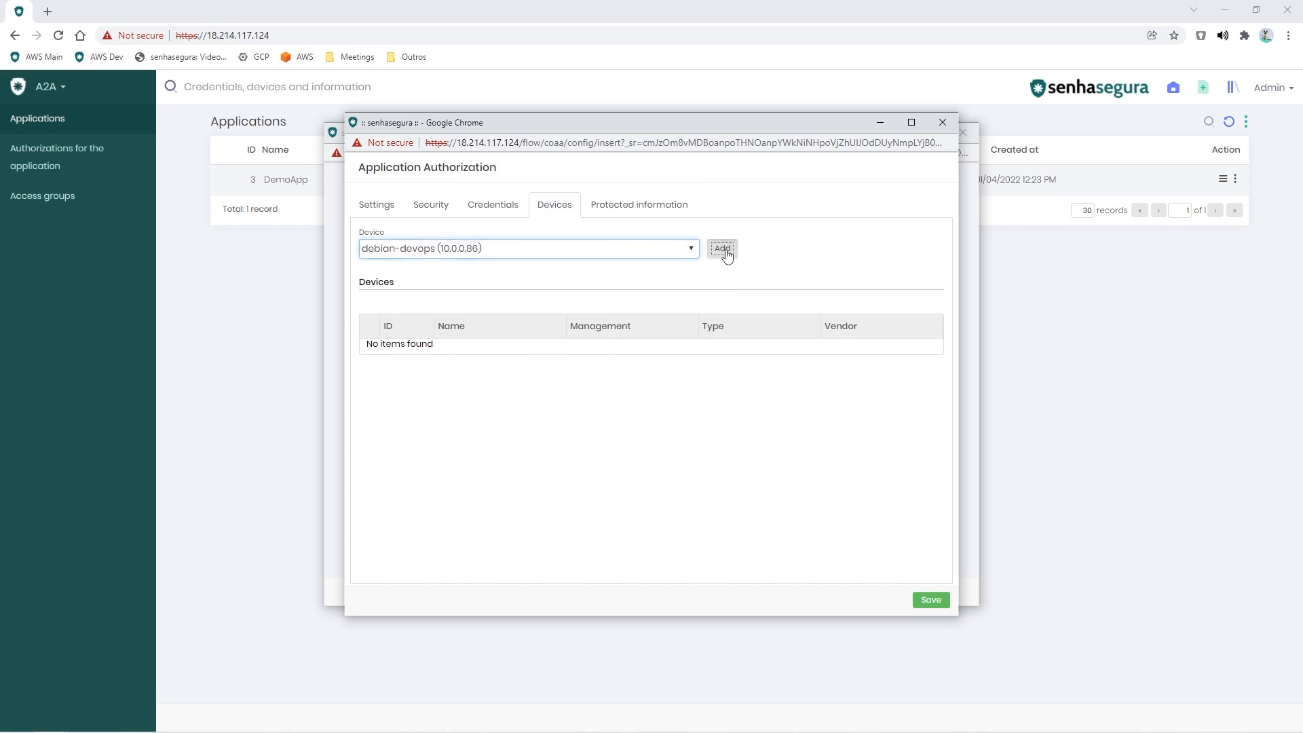
Add senhasegura Personal Information as protected information and save the authorization
left_click(650, 212)
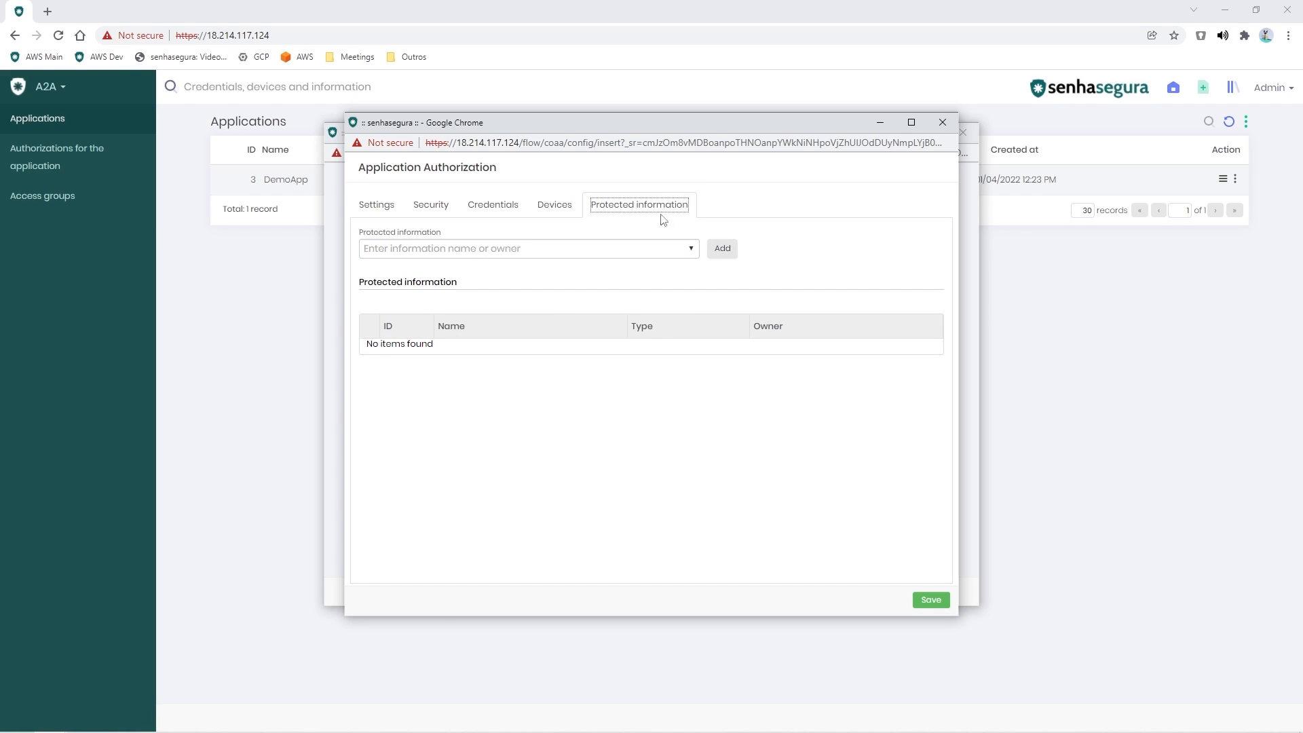
left_click(688, 252)
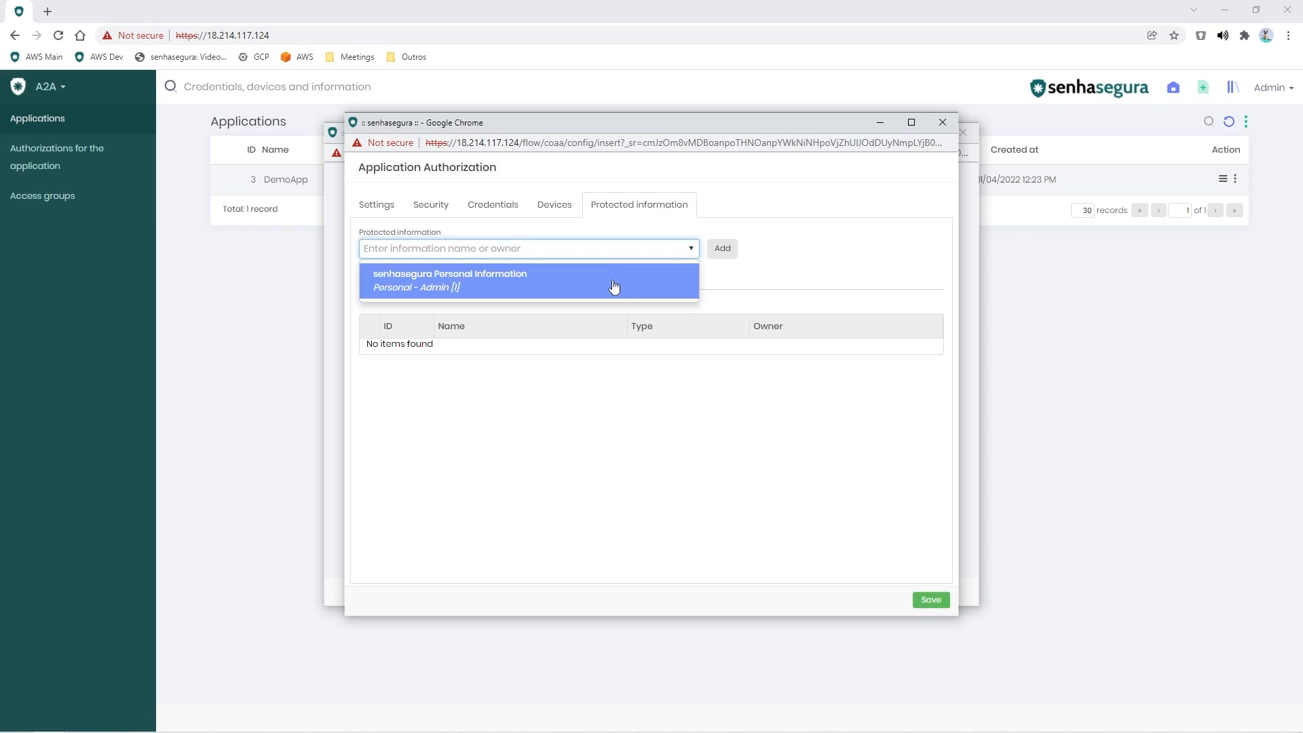
left_click(614, 287)
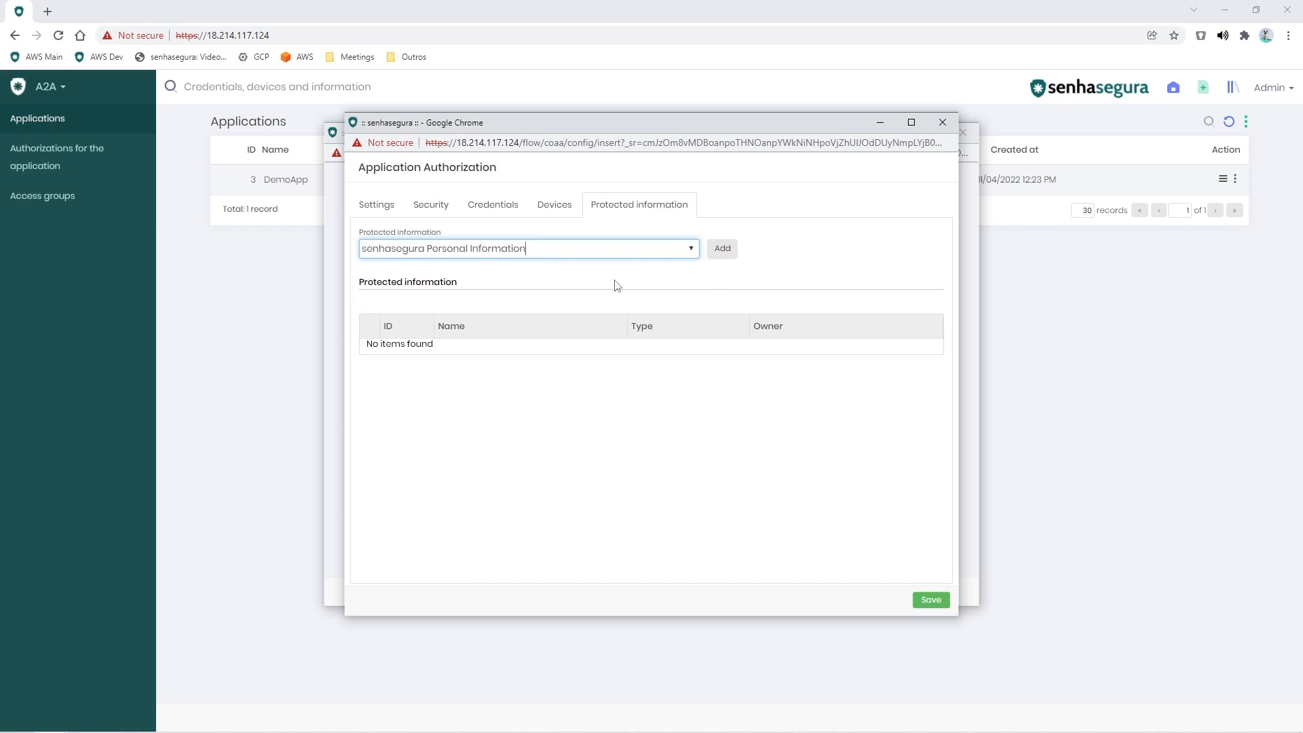
left_click(716, 258)
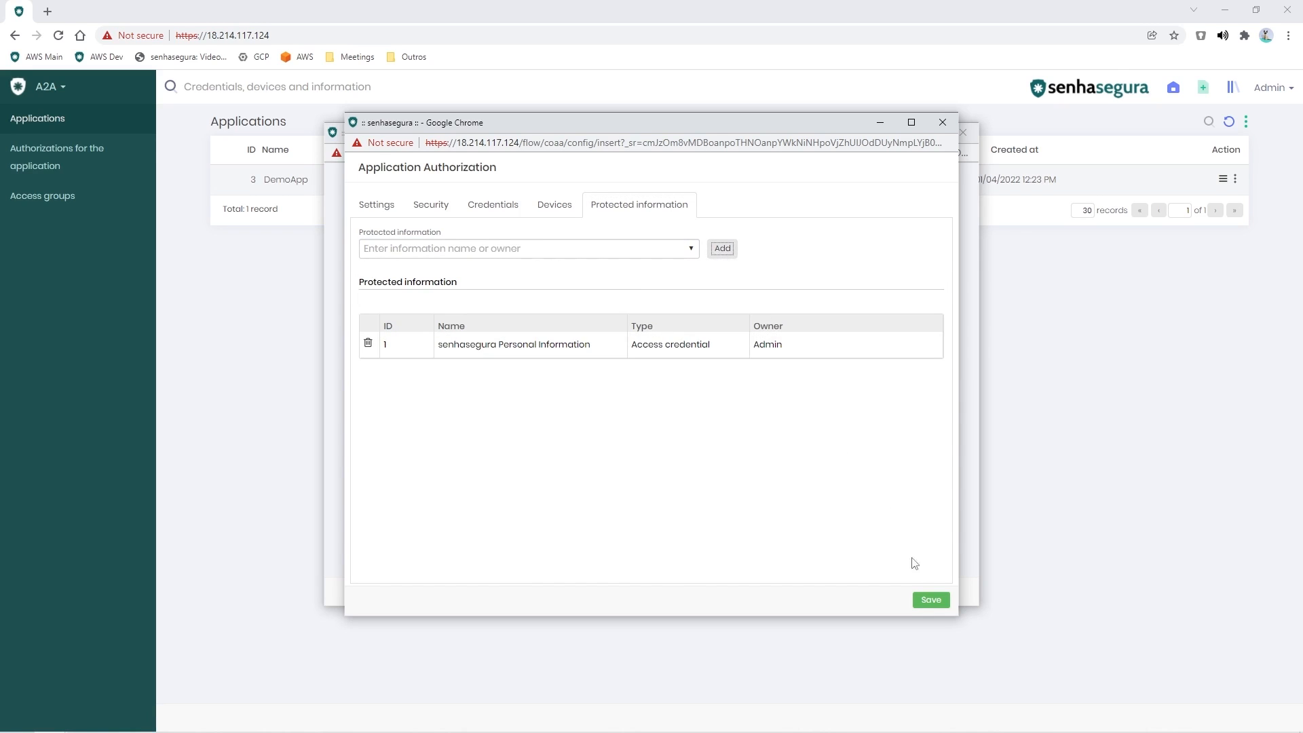
left_click(932, 601)
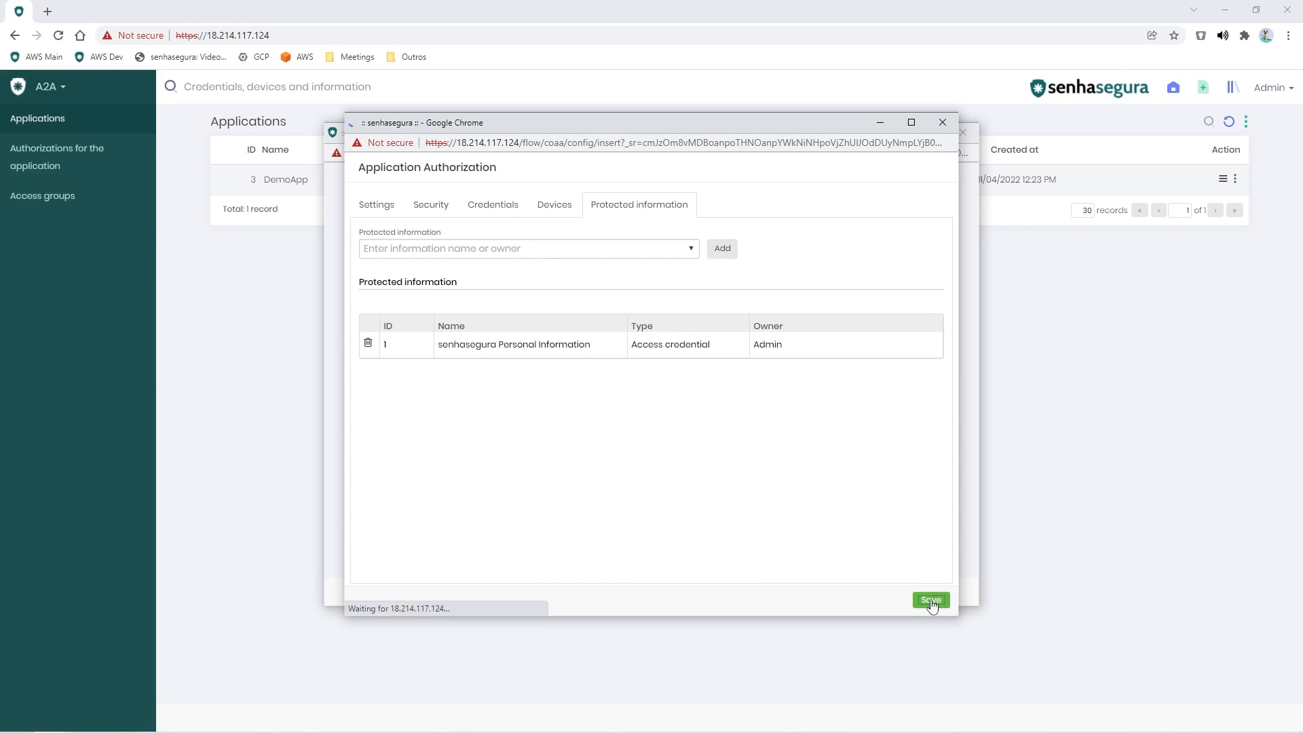